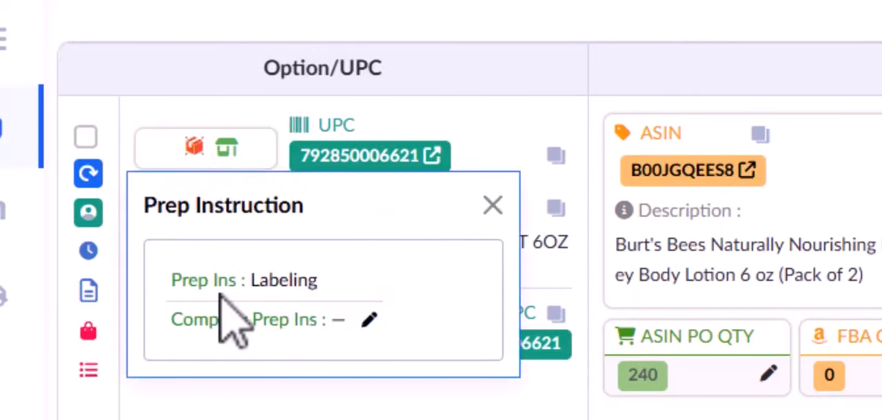
Step: Highlight the Company Prep Ins line of the first item, open it for editing, and close the Prep Instruction window without entering anything
drag(346, 322, 185, 339)
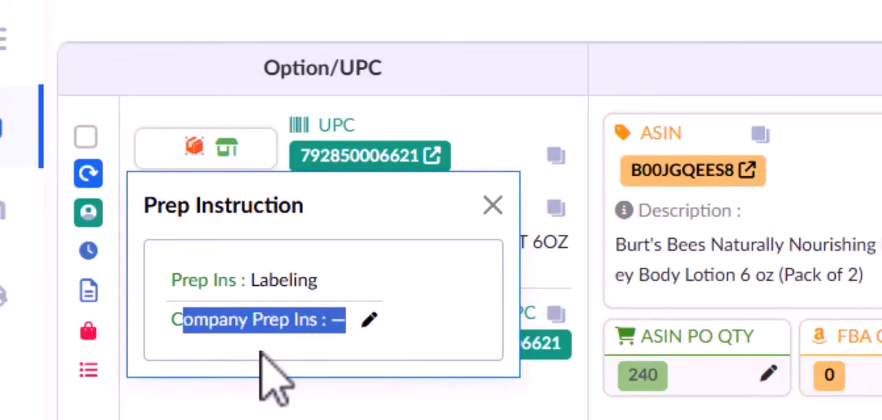
click(282, 334)
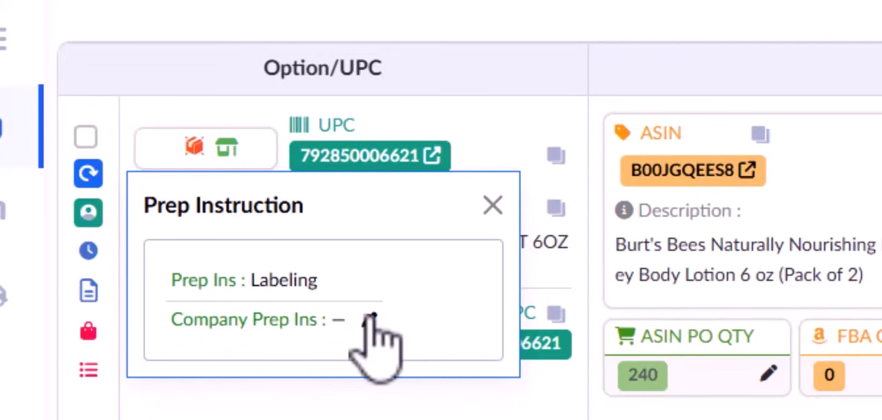
click(370, 321)
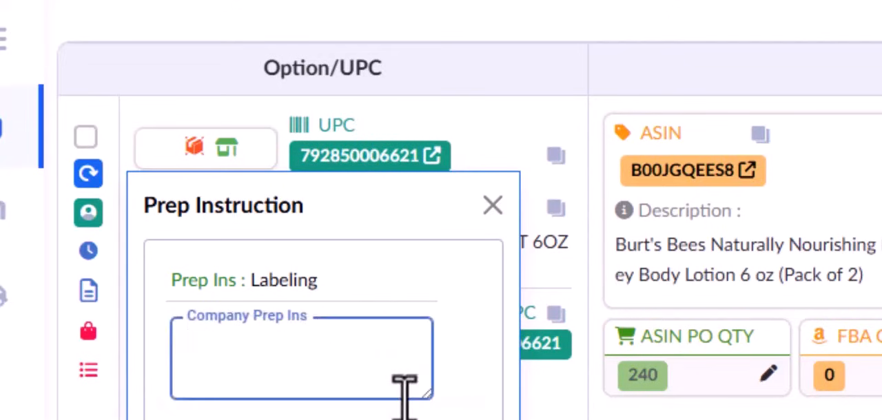
click(493, 205)
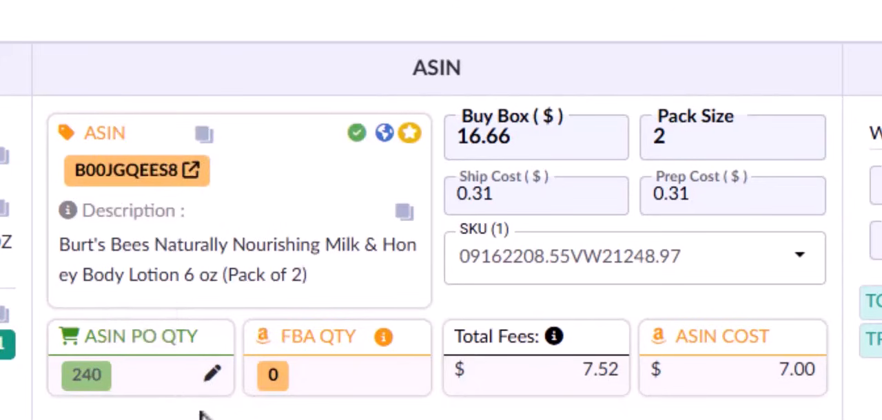
Step: Open the first item's ASIN PO quantity for editing, confirm it as is, and view the FBA quantity details
click(210, 374)
key(Return)
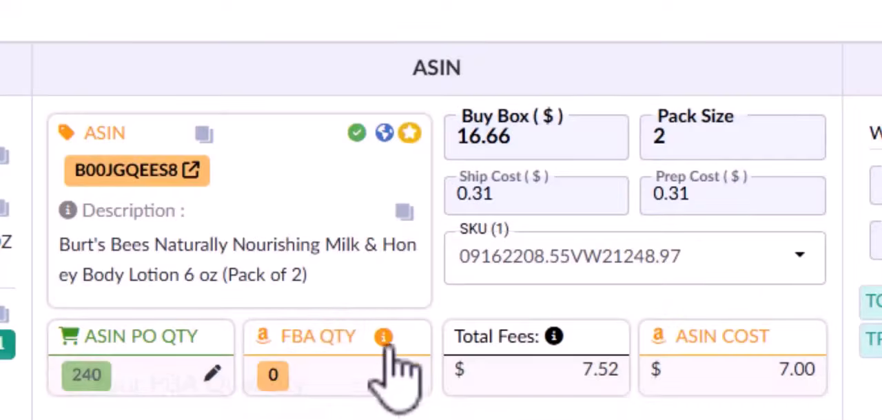
mouse_move(387, 339)
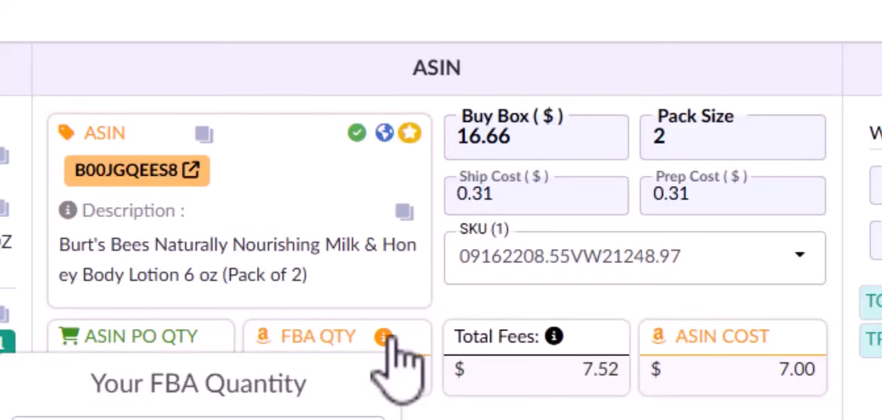
Step: Go through the first item's Buy Box, Pack Size, Ship Cost and Prep Cost fields and view its SKU list
click(521, 137)
click(718, 141)
click(531, 196)
click(712, 197)
click(576, 275)
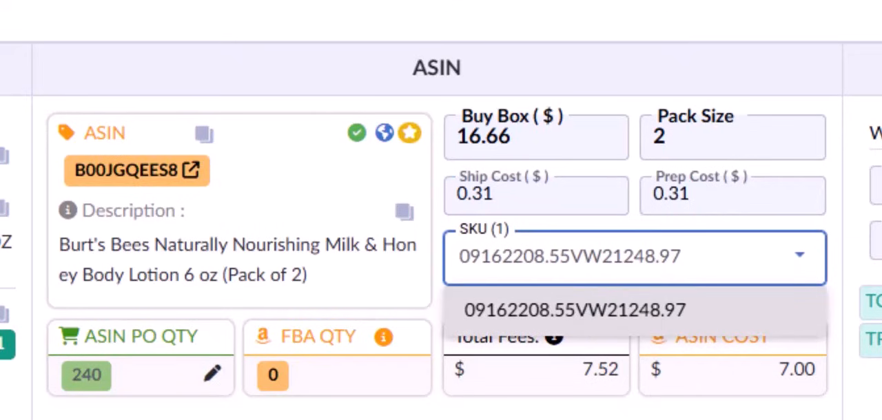
click(577, 416)
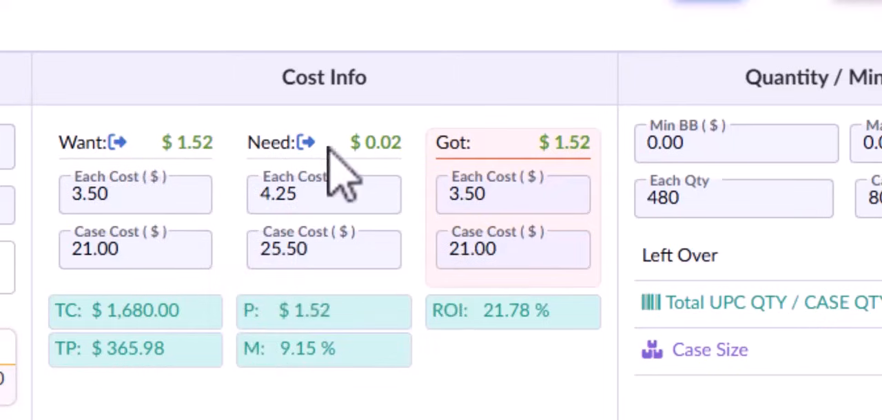
Step: Compare the first item's profit figures based on the Need each cost and on the Want each cost
click(331, 204)
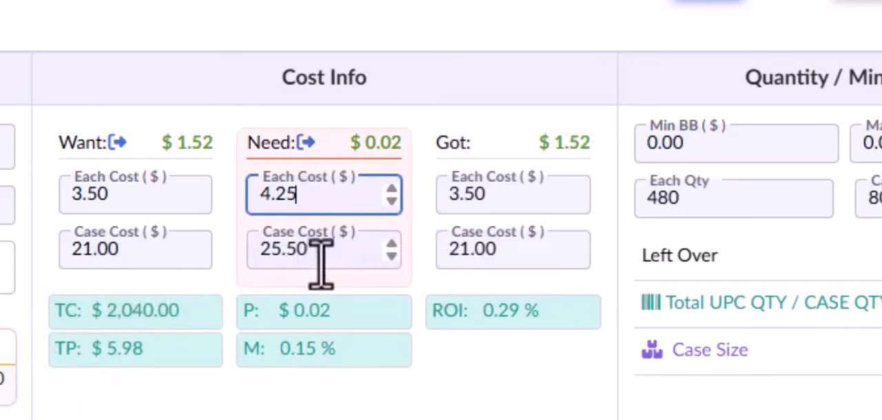
click(119, 193)
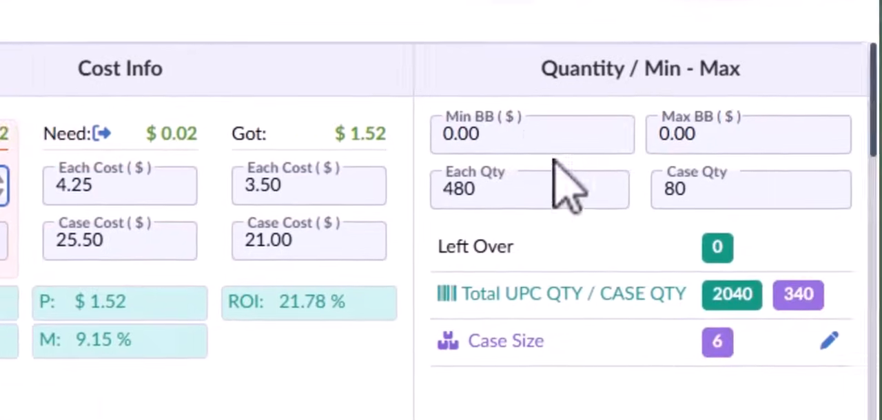
Step: Examine the first item's Min BB and Max BB limits and its Each Qty and Case Qty fields
click(719, 156)
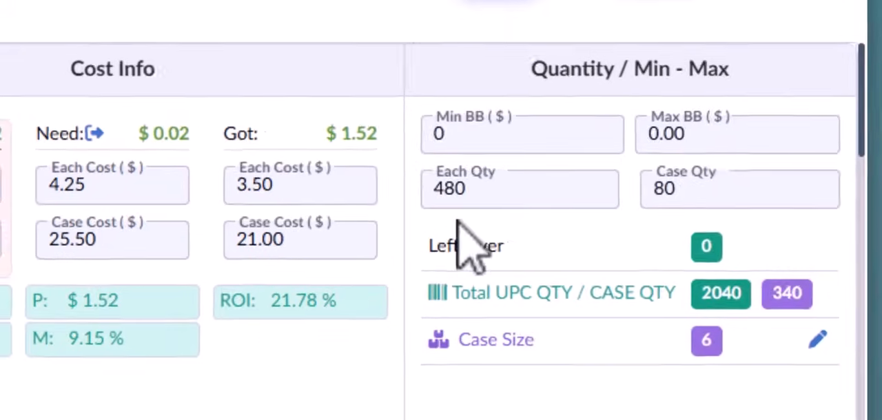
click(491, 200)
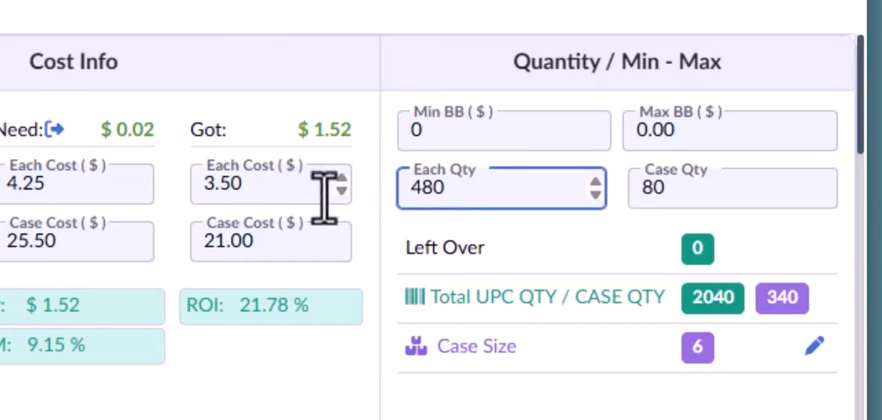
drag(472, 197, 406, 187)
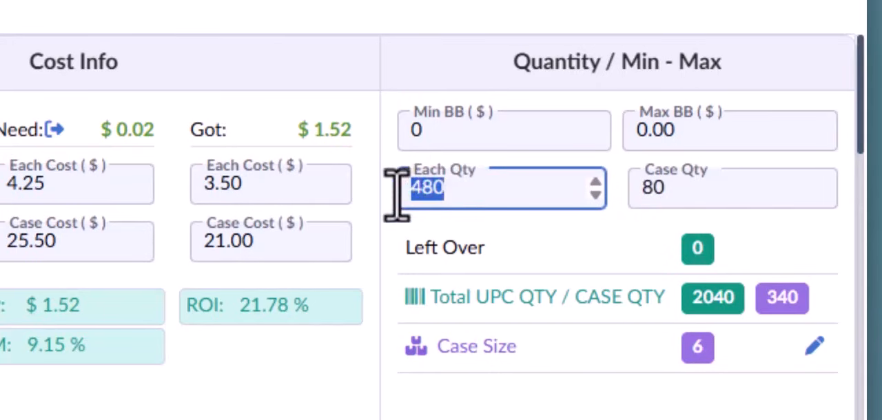
drag(674, 200, 633, 200)
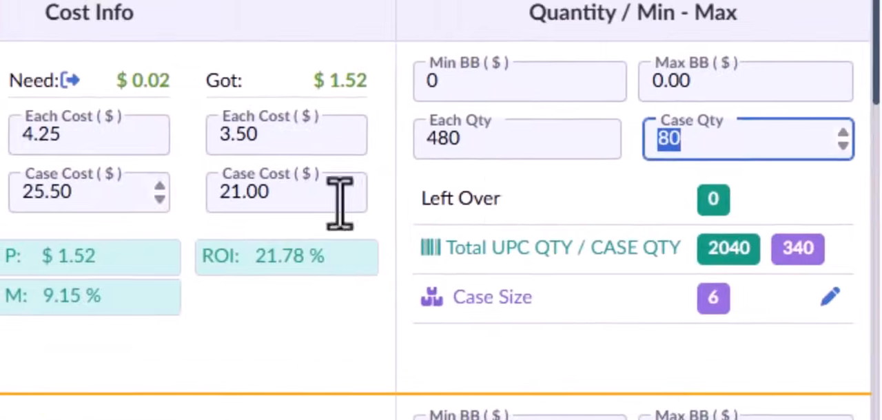
click(487, 150)
click(515, 212)
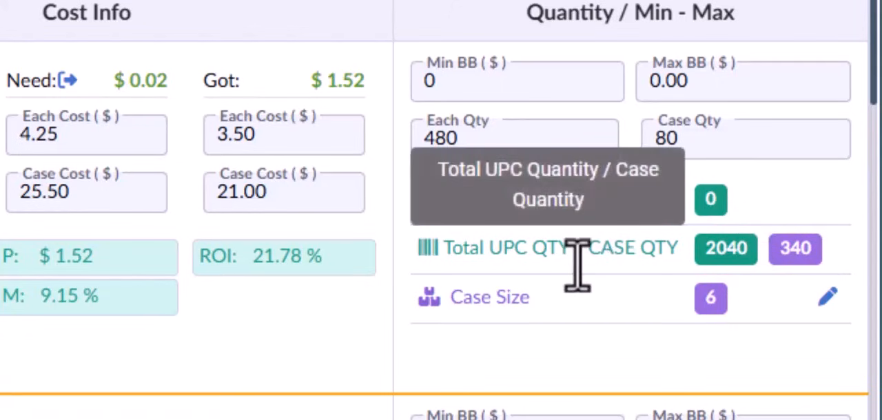
click(488, 141)
drag(488, 141, 413, 162)
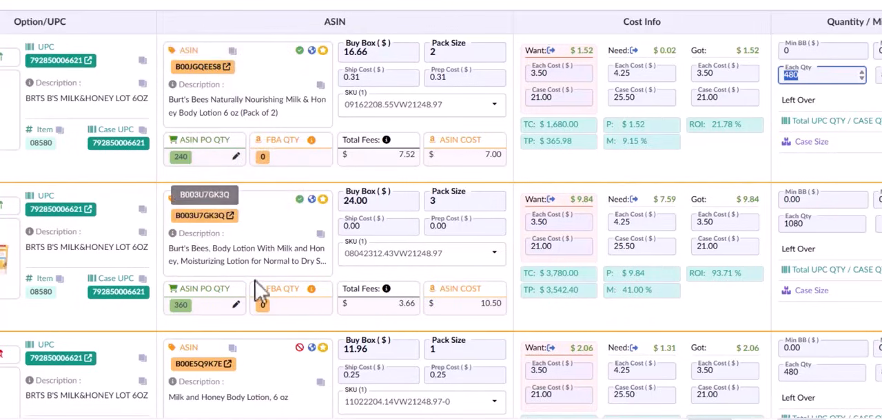
scroll(223, 360, down, 2)
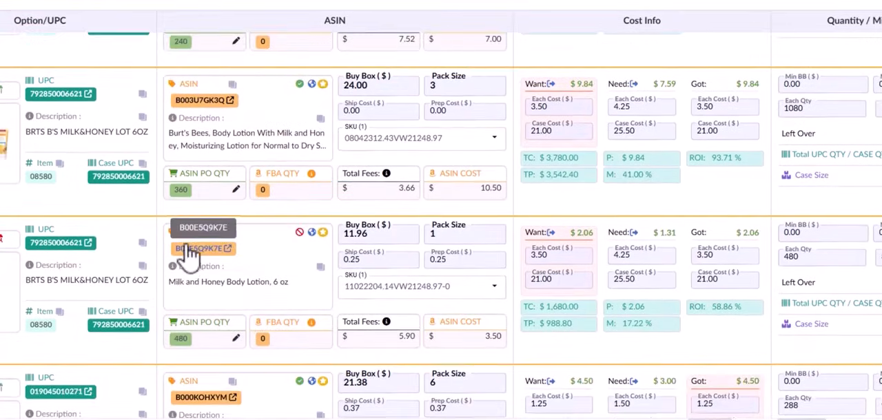
scroll(281, 324, up, 2)
double_click(796, 72)
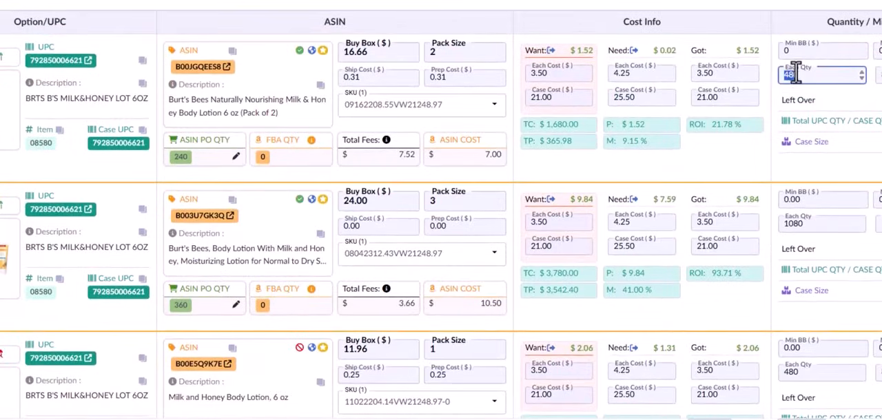
click(808, 224)
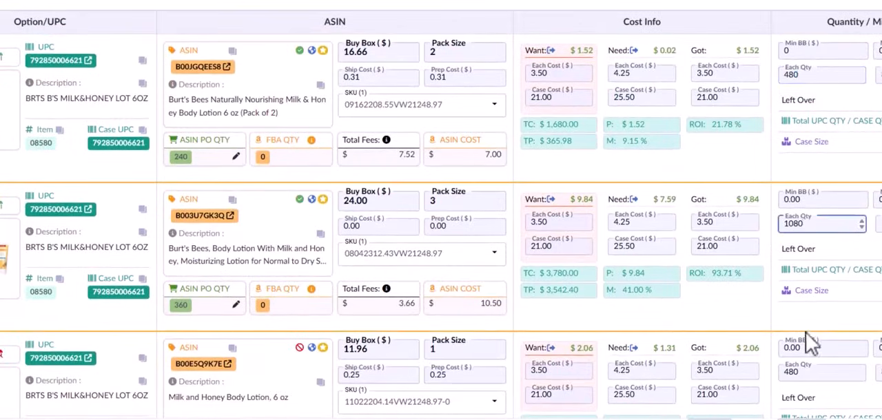
click(805, 372)
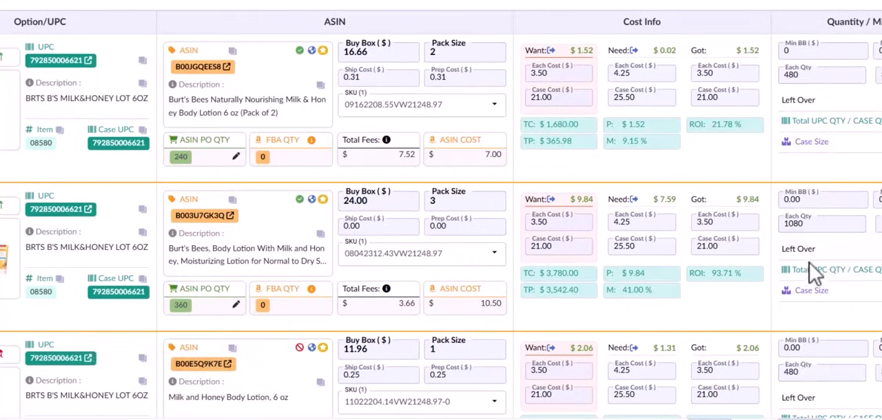
Step: Set the Want each cost of the first item, ASIN B00JGQEES8, to $3.45
scroll(859, 349, down, 2)
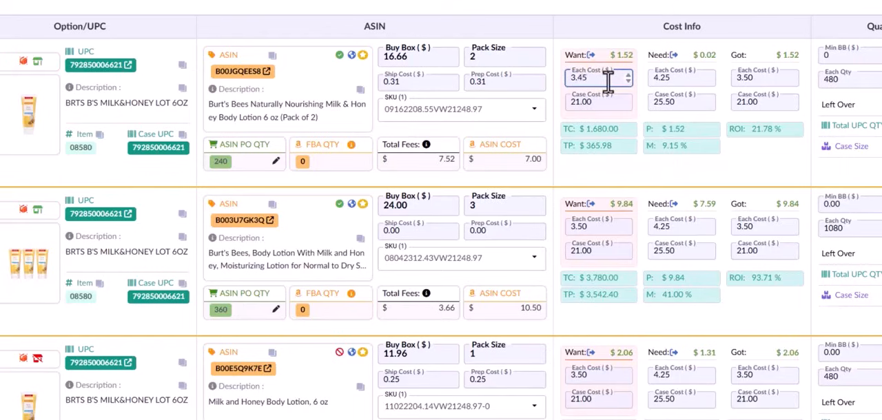
key(Return)
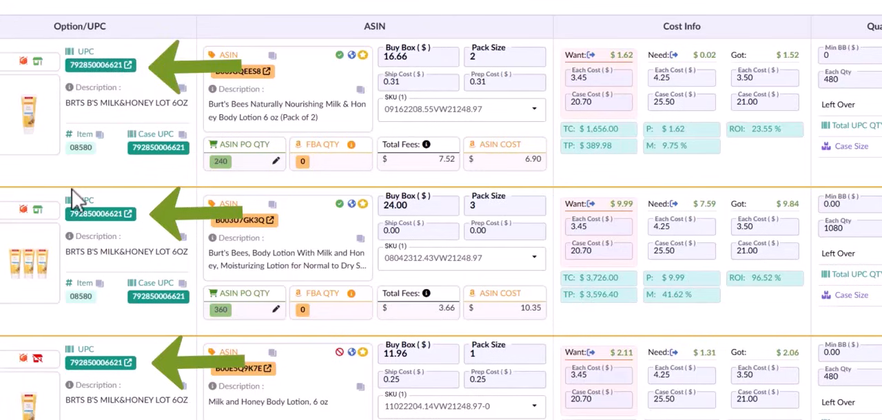
Step: Set the ASIN PO quantity of the first item to 252 and check its Each Qty and Case Qty
click(252, 161)
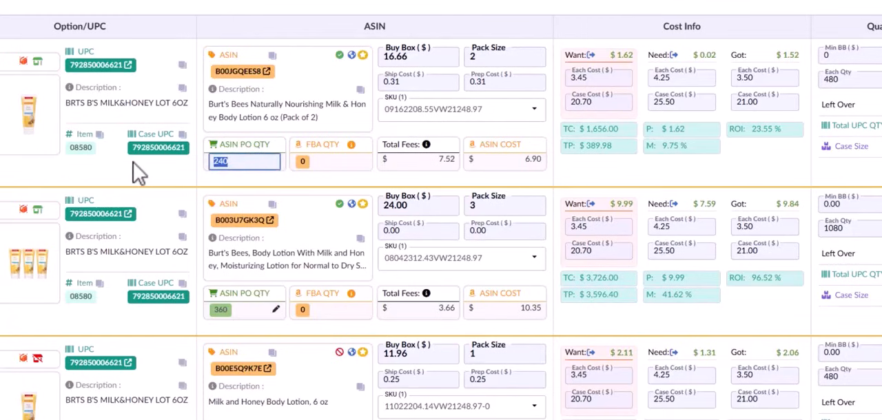
text(252)
click(134, 163)
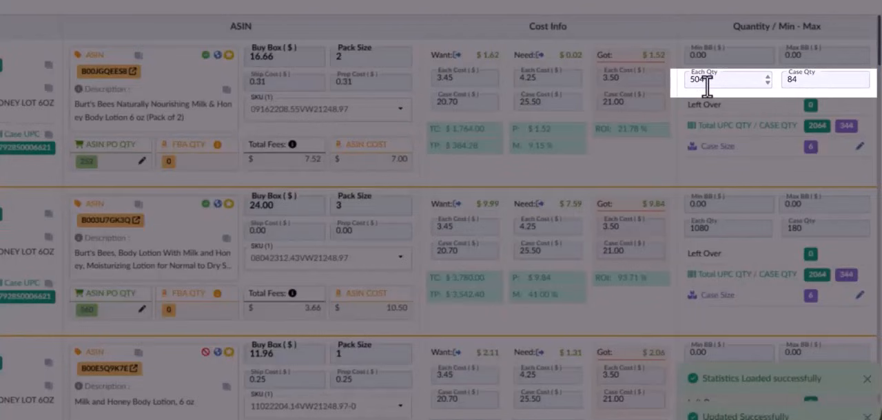
drag(707, 82, 678, 86)
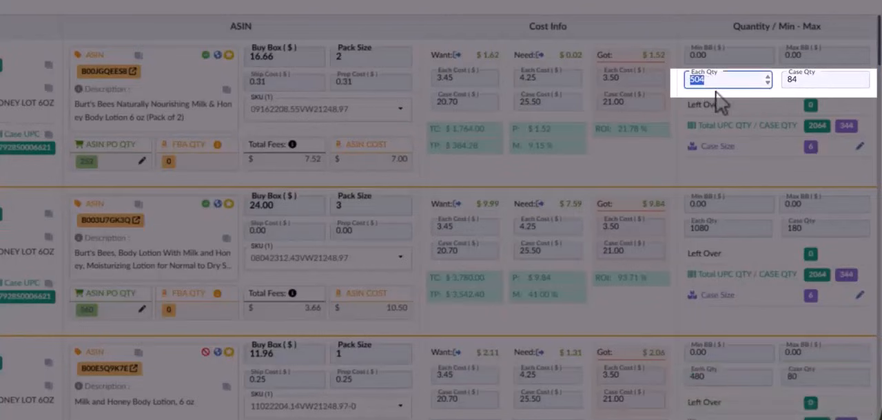
drag(807, 80, 780, 80)
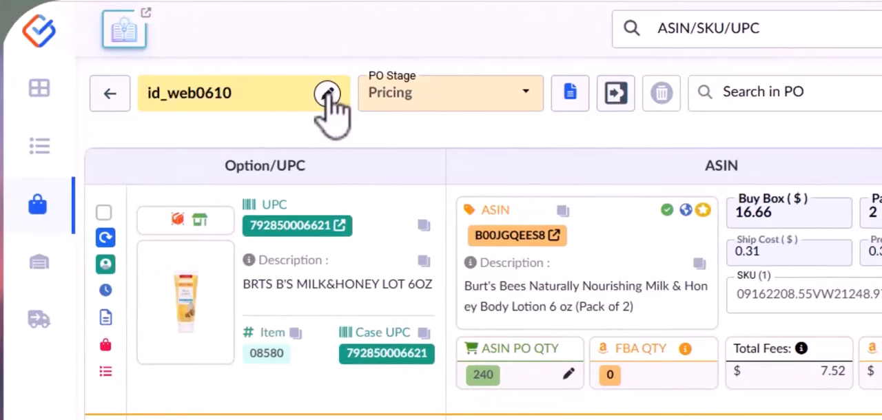
Step: View the available PO Stage options for purchase order id_web0610 without choosing another stage
click(492, 104)
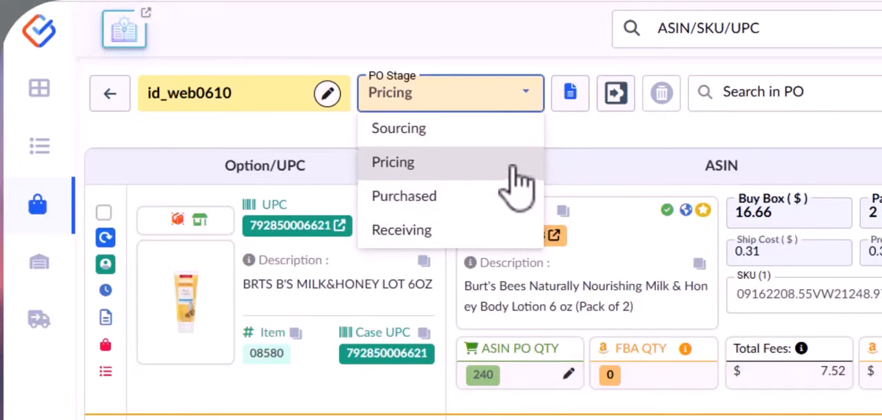
click(584, 160)
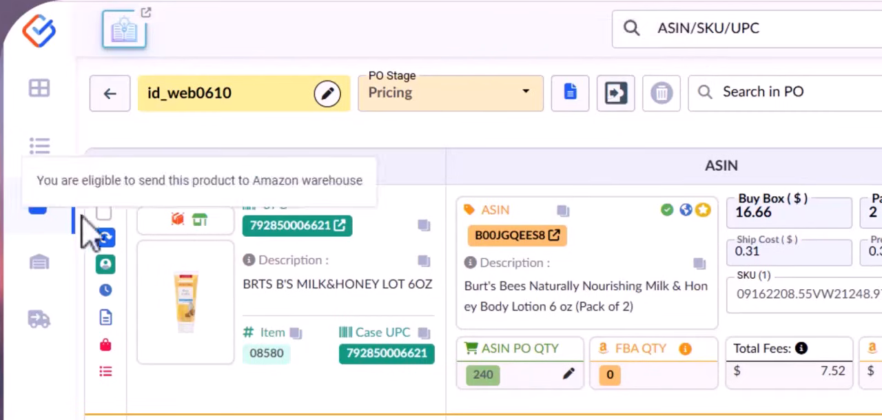
Step: Select and deselect the first item, and view the purchase orders available for copying or moving all PO items
click(103, 213)
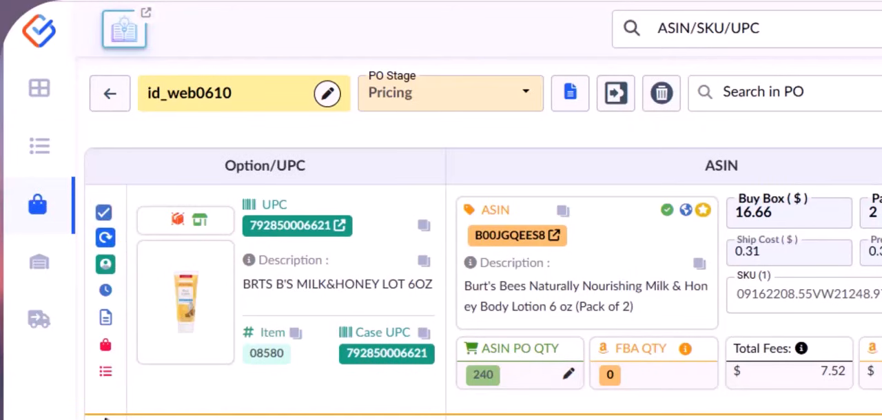
click(103, 212)
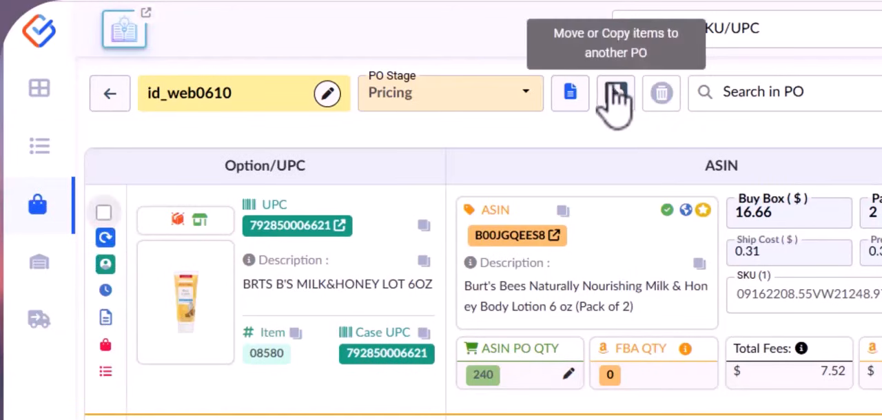
click(615, 93)
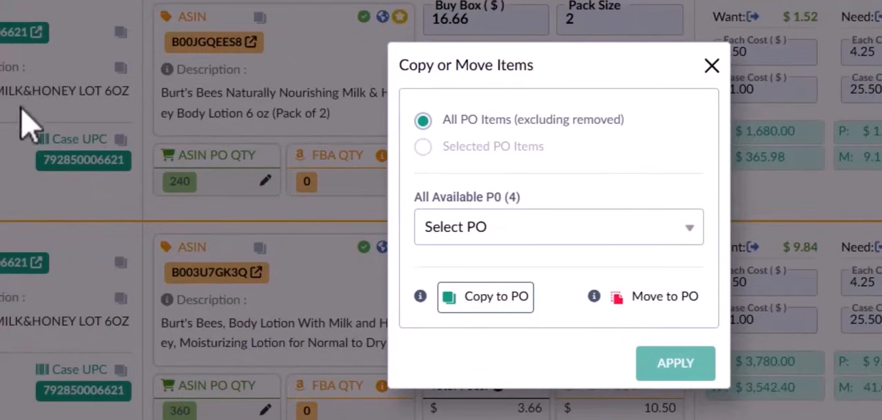
click(534, 231)
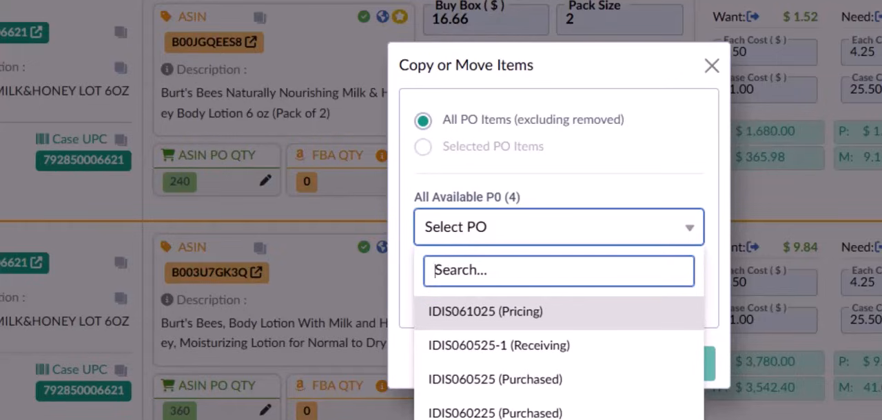
click(711, 66)
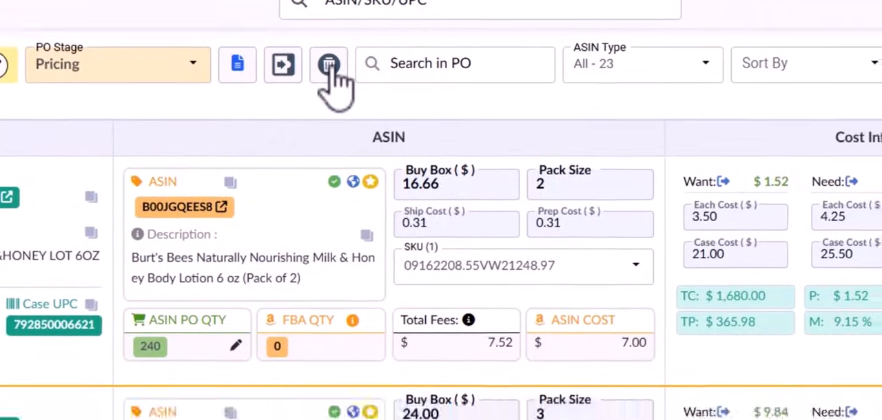
Step: Review the removal reasons for a PO item, choose Others to see its comment field, and close without removing the item
click(329, 65)
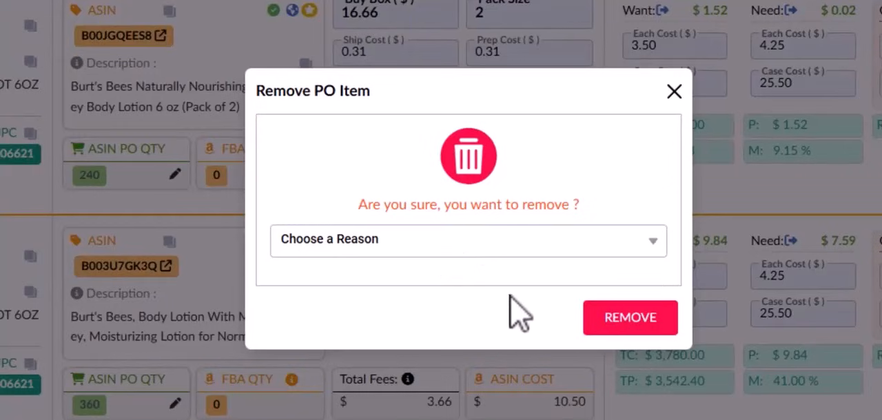
click(508, 241)
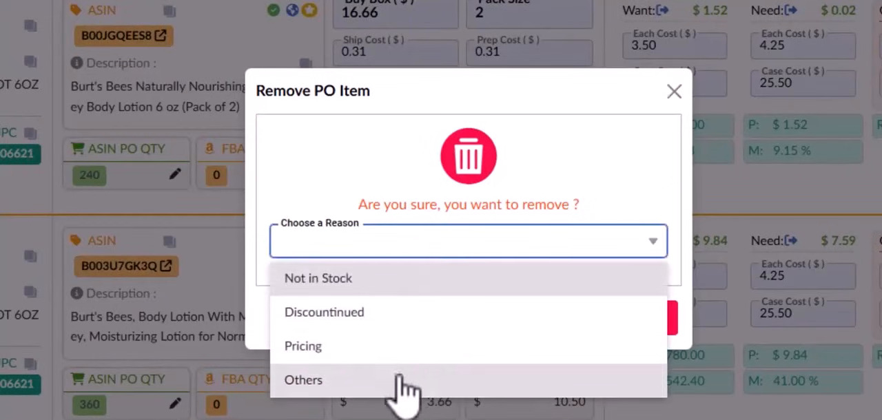
click(400, 382)
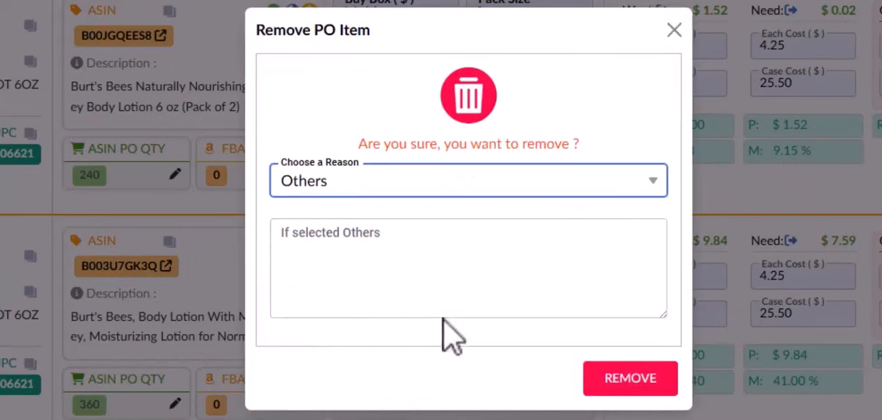
click(341, 266)
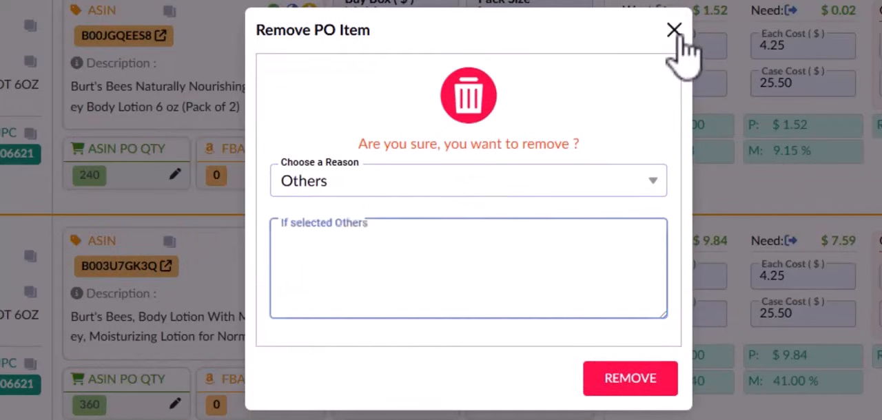
click(674, 30)
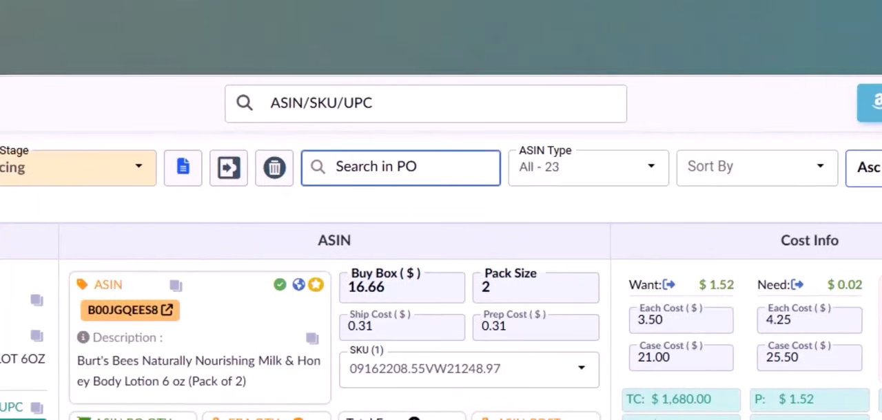
Step: Review the ASIN Type filter options, keep All selected, and view the available Sort By criteria
click(589, 181)
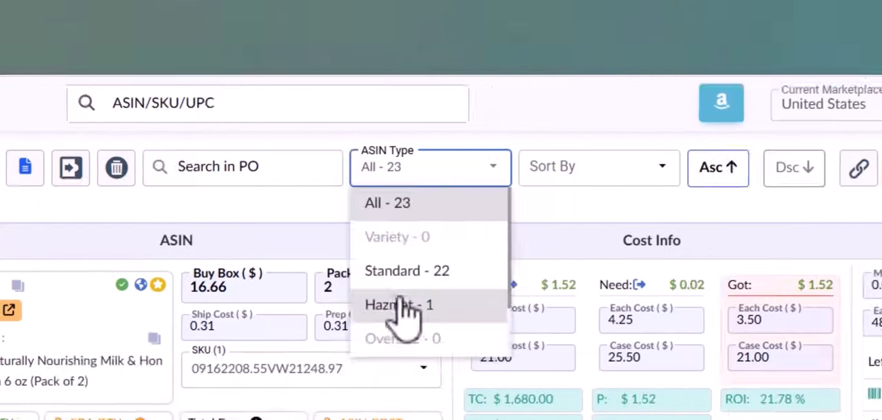
scroll(561, 315, down, 2)
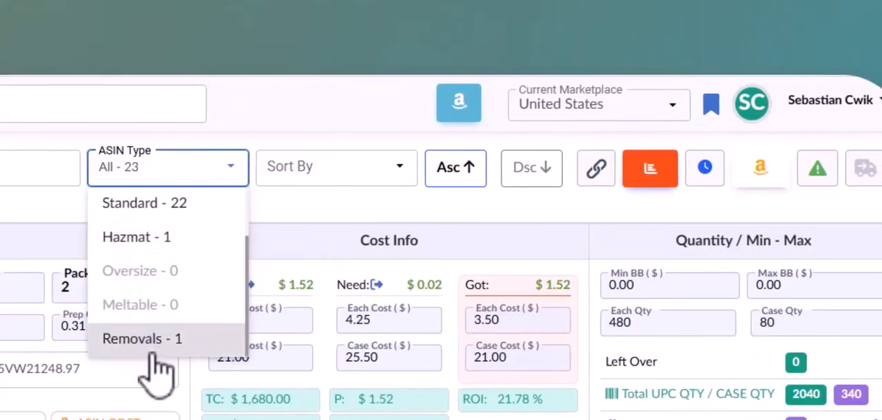
scroll(161, 330, up, 2)
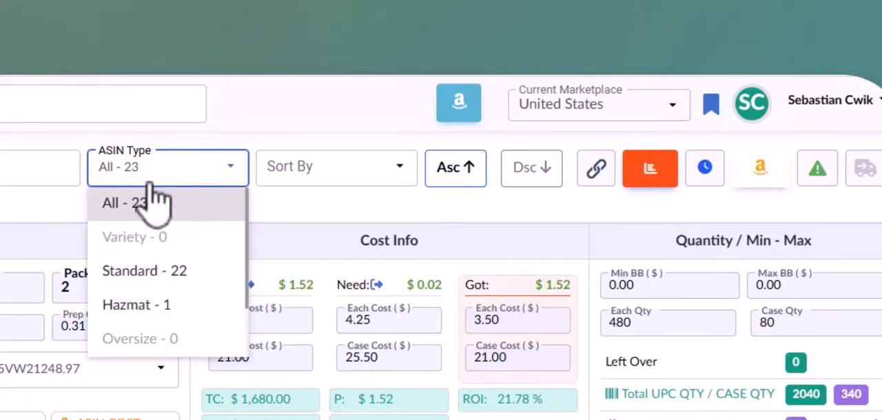
click(157, 205)
click(316, 174)
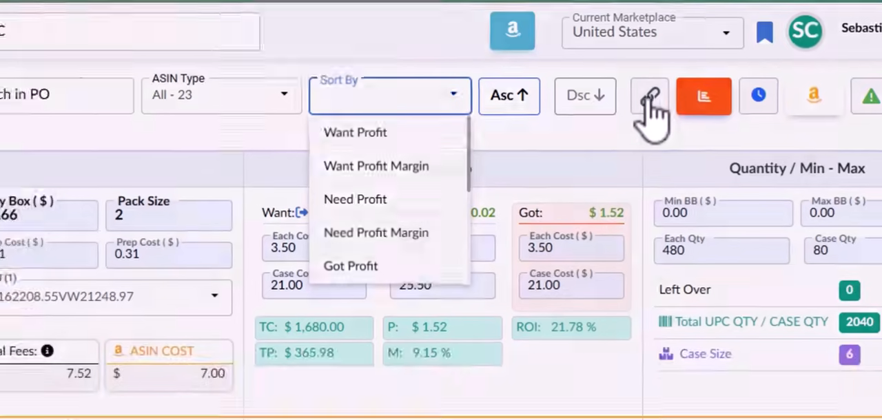
Step: Review the supplier sheets linked to the purchase order and the options for linking a new sheet, without saving
click(596, 171)
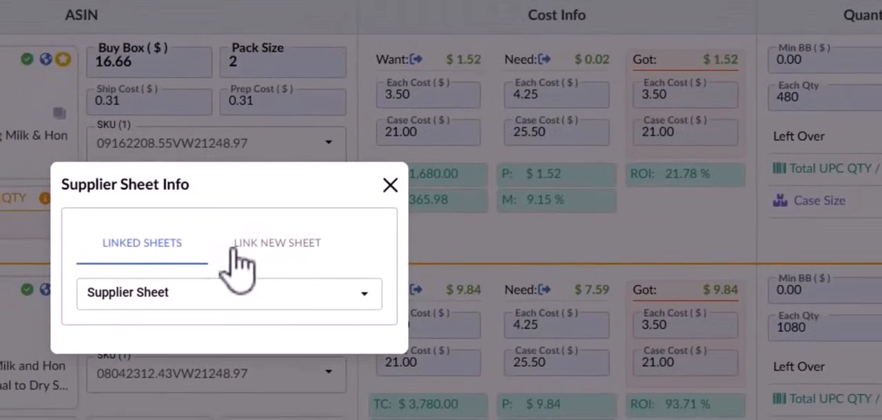
click(180, 295)
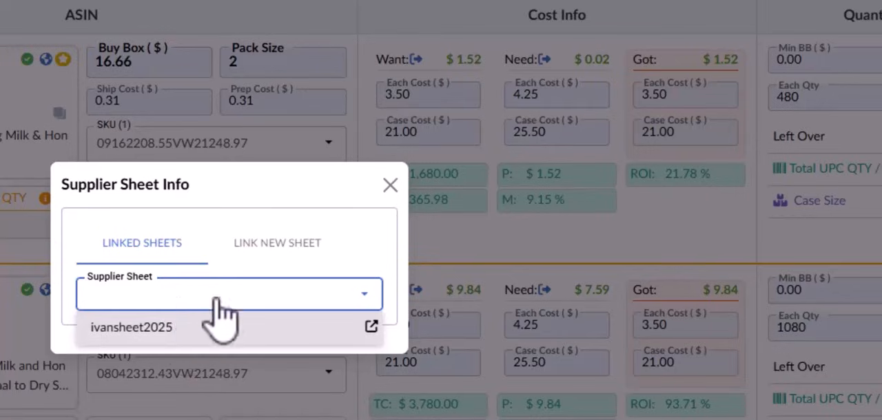
click(282, 245)
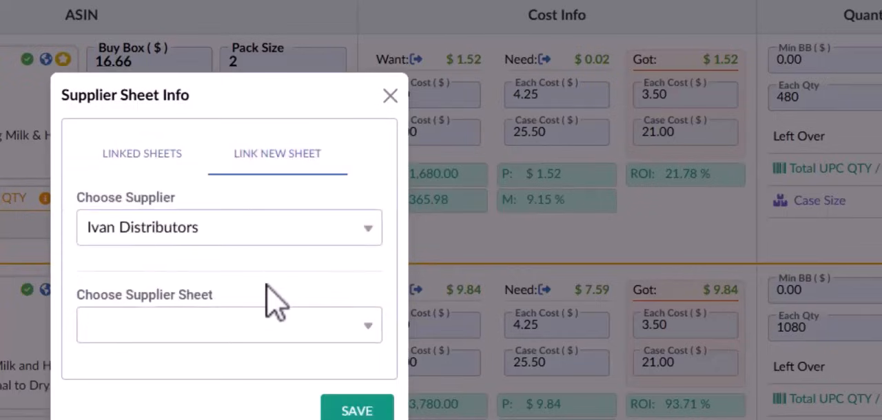
click(296, 230)
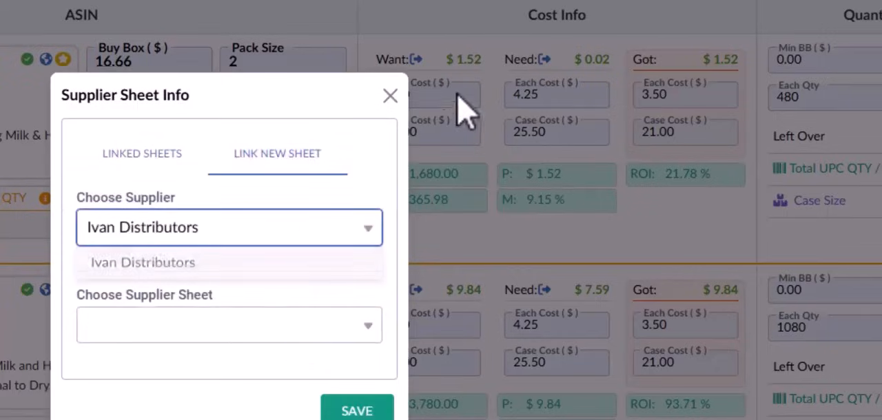
click(391, 95)
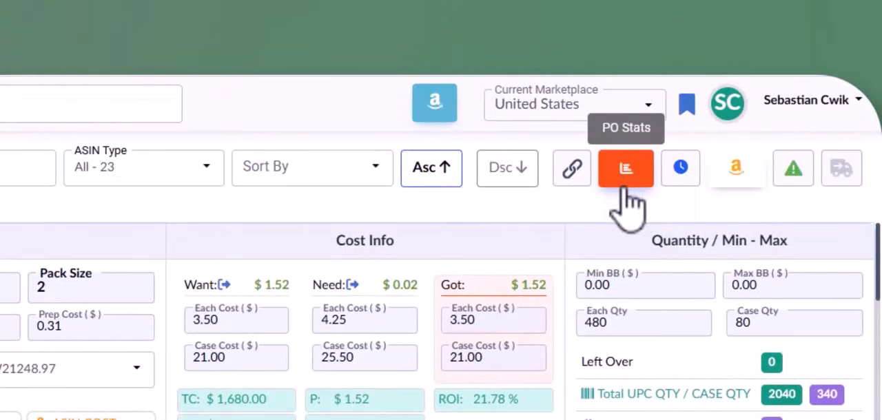
Step: Change the PO Stage to Purchased, and view the stage options again without choosing another one
mouse_move(699, 204)
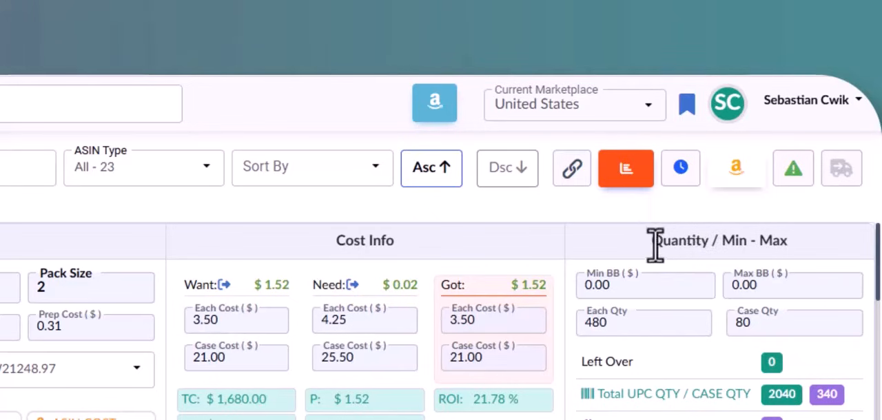
mouse_move(701, 182)
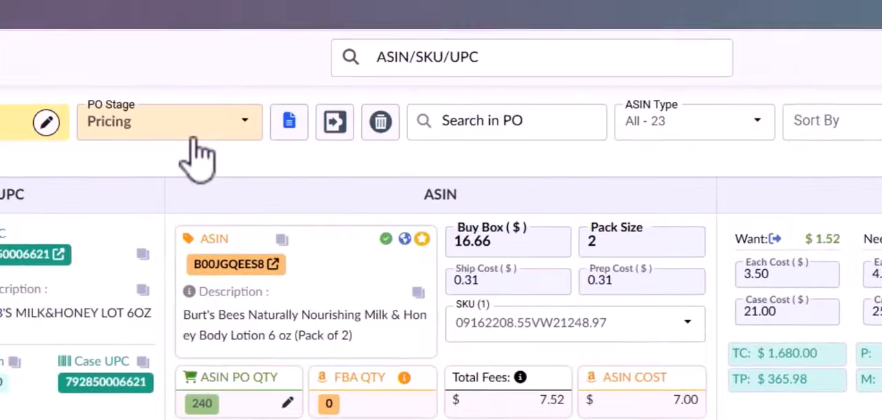
click(194, 140)
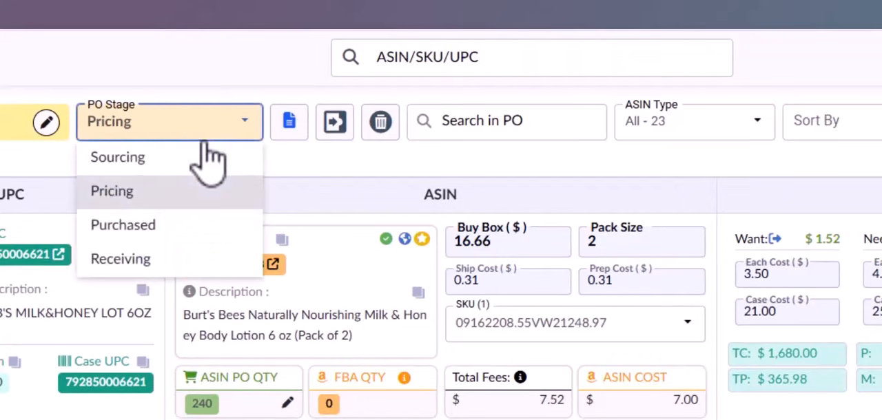
click(163, 229)
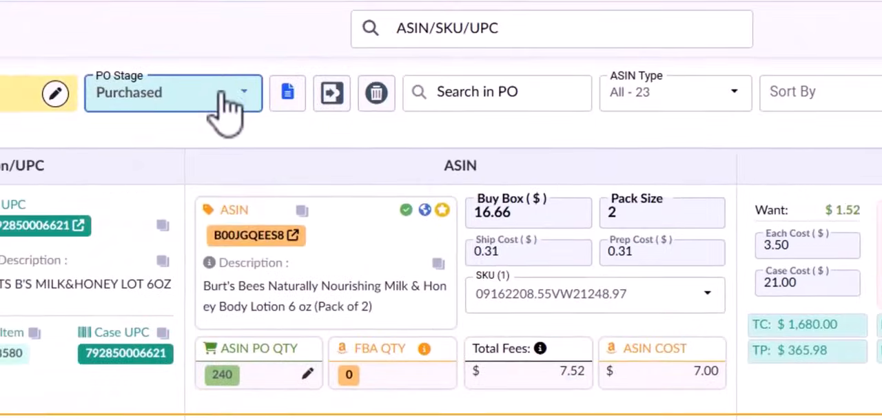
click(205, 104)
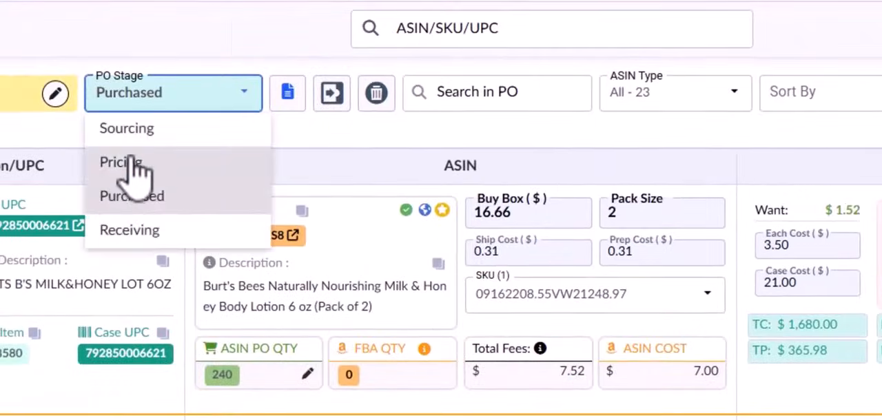
click(649, 154)
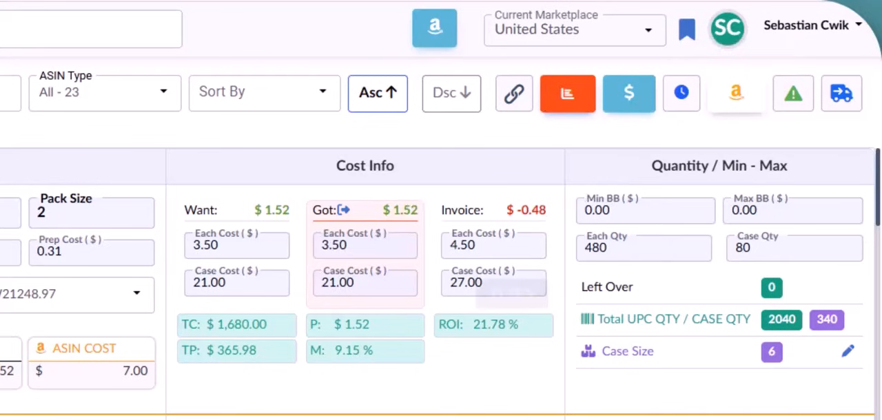
Step: Examine the invoice upload form for the purchase order, including its Invoice Name, Amount and Due Date fields
click(628, 93)
click(186, 197)
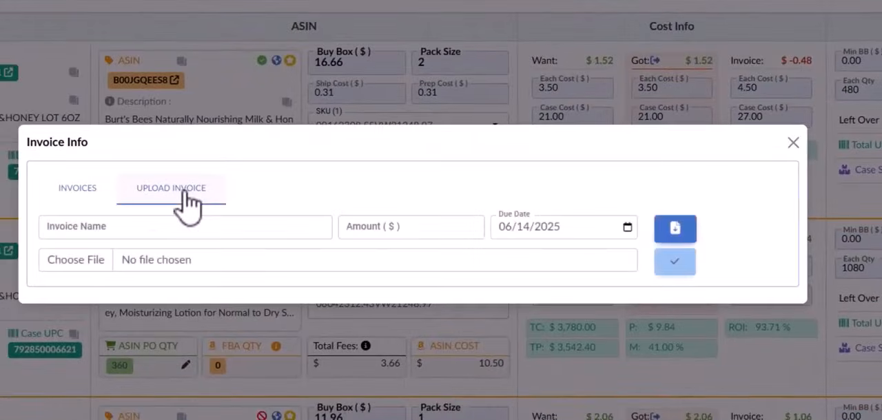
click(115, 234)
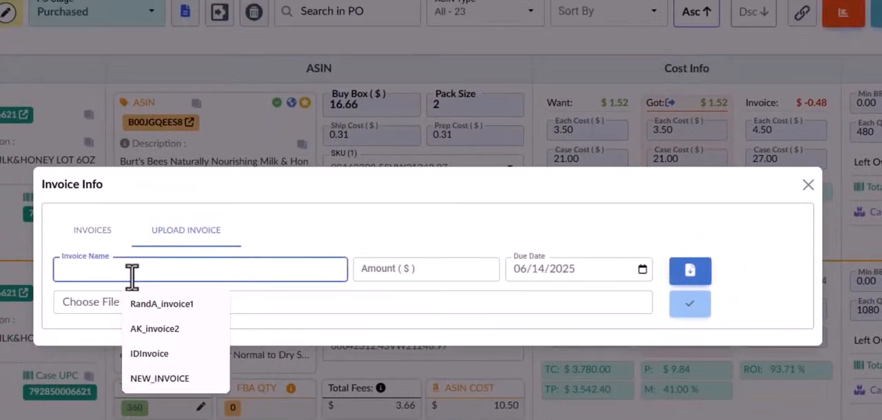
click(433, 218)
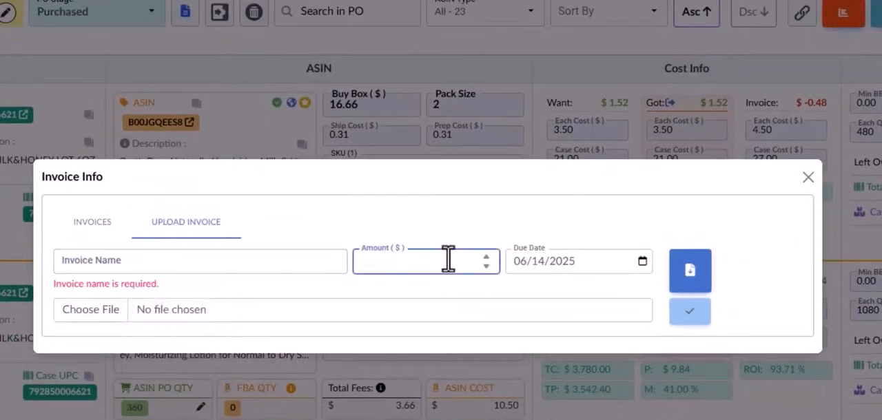
click(545, 261)
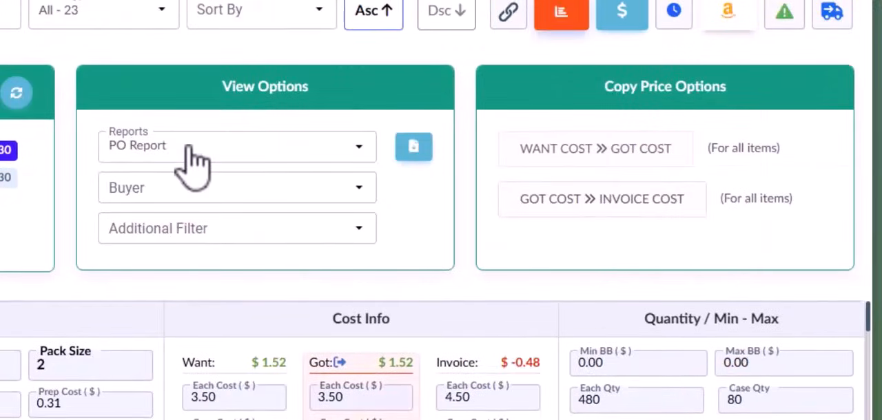
Step: Review the report types offered in the PO statistics' View Options, keeping PO Report selected
click(216, 151)
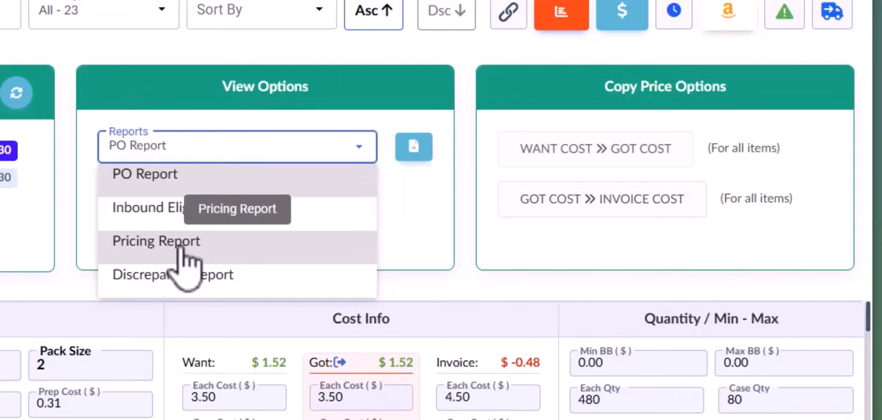
click(415, 233)
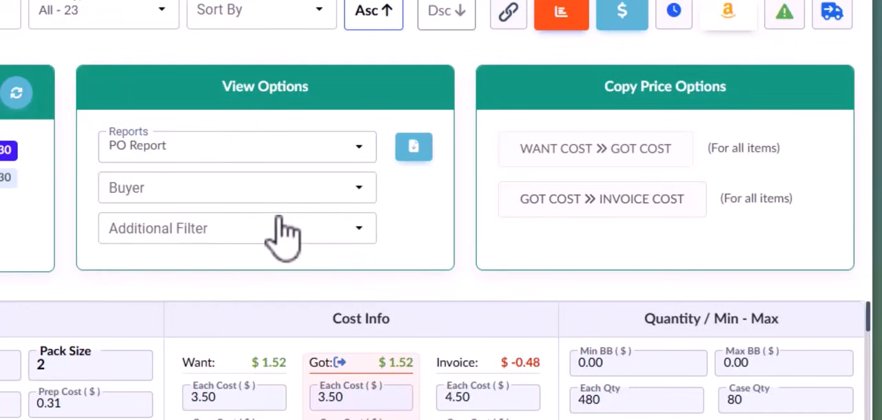
click(261, 147)
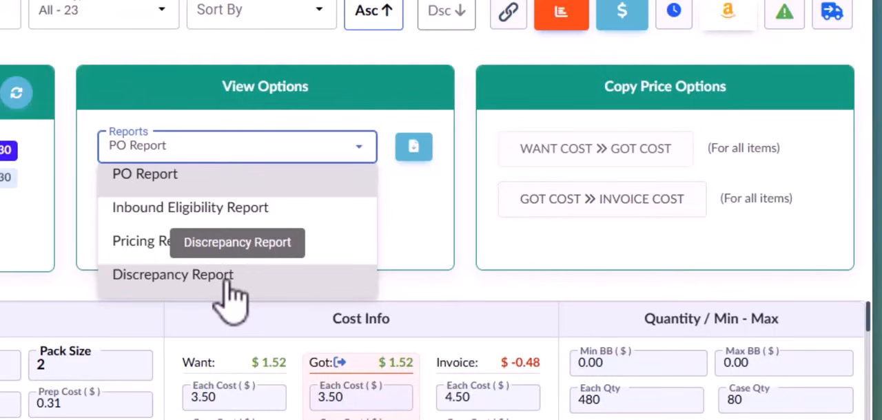
click(440, 232)
Step: Review the Buyer and Additional Filter options without applying any, and hide the PO Stats section
click(202, 195)
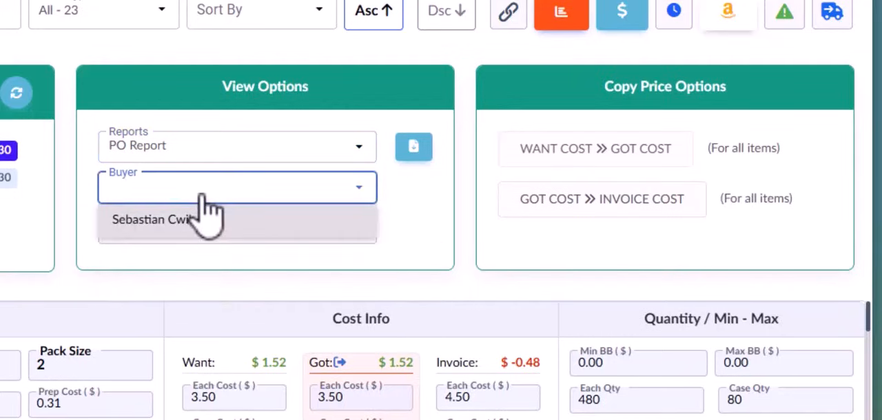
click(202, 196)
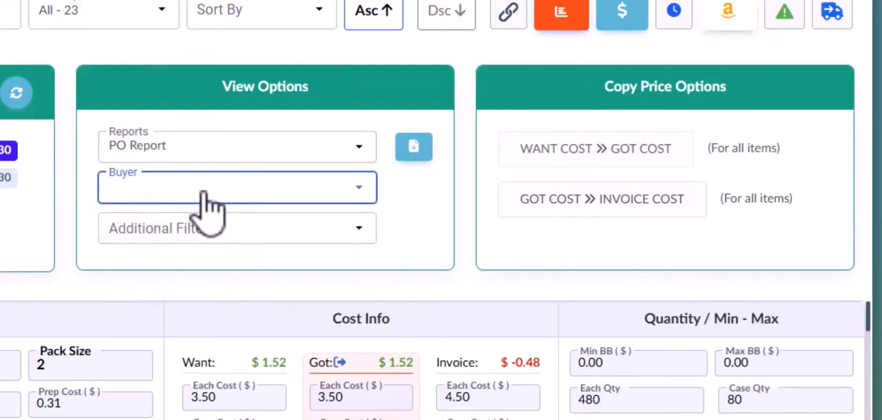
click(194, 234)
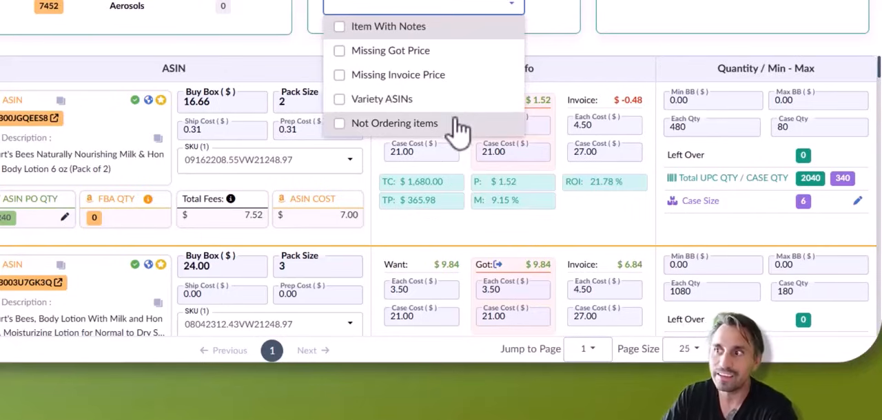
click(452, 8)
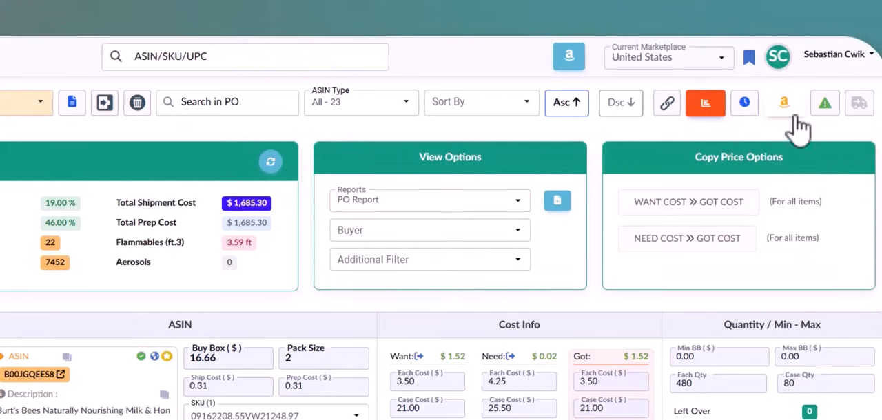
click(706, 114)
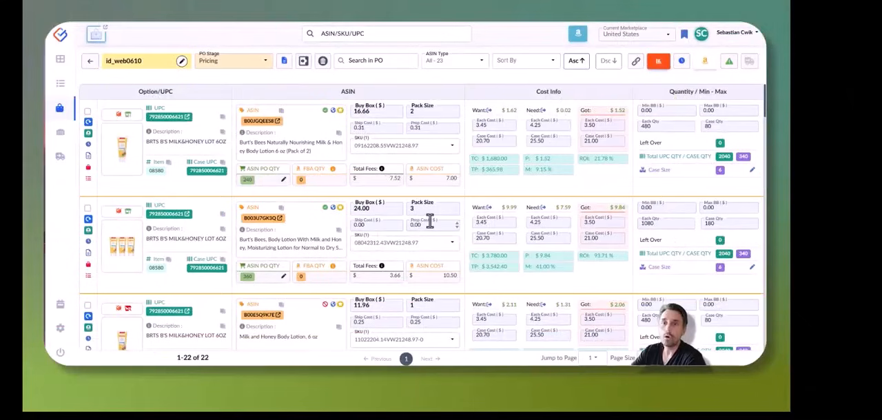